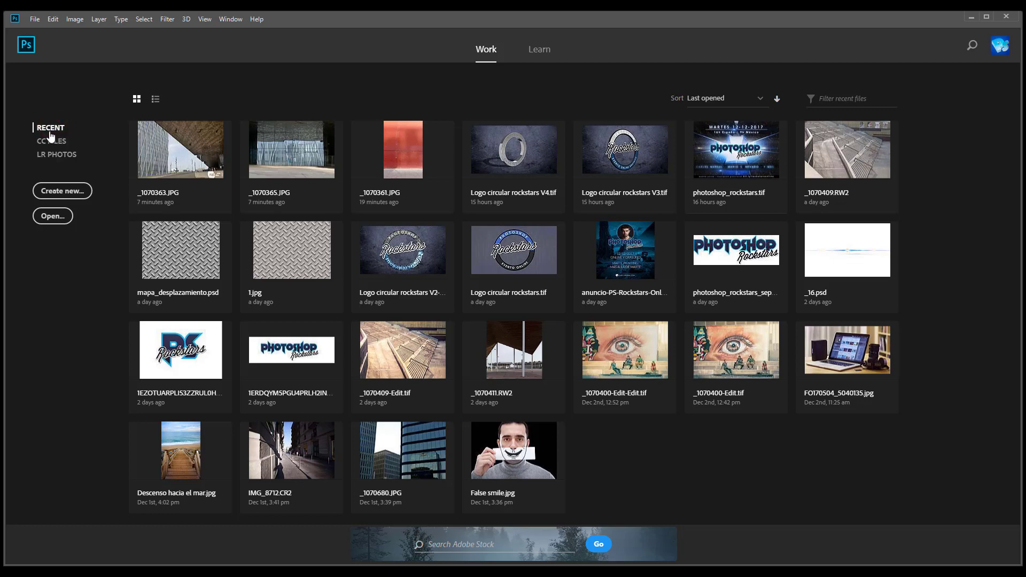
Compare the recent files list and thumbnail views, keeping the last-opened sort order
{"action": "left_click", "coordinate": [155, 100]}
{"action": "left_click", "coordinate": [136, 99]}
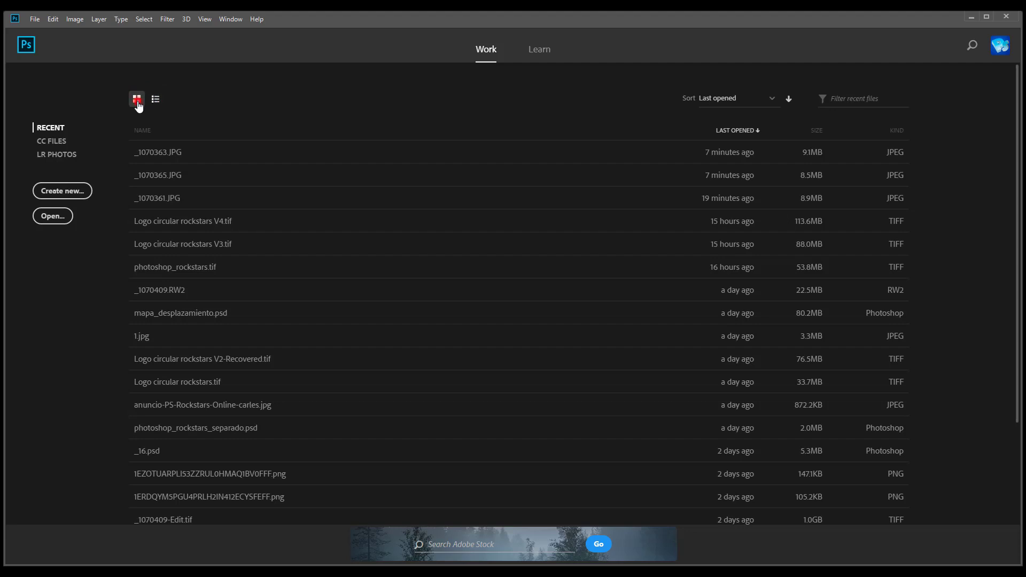
{"action": "left_click", "coordinate": [760, 98]}
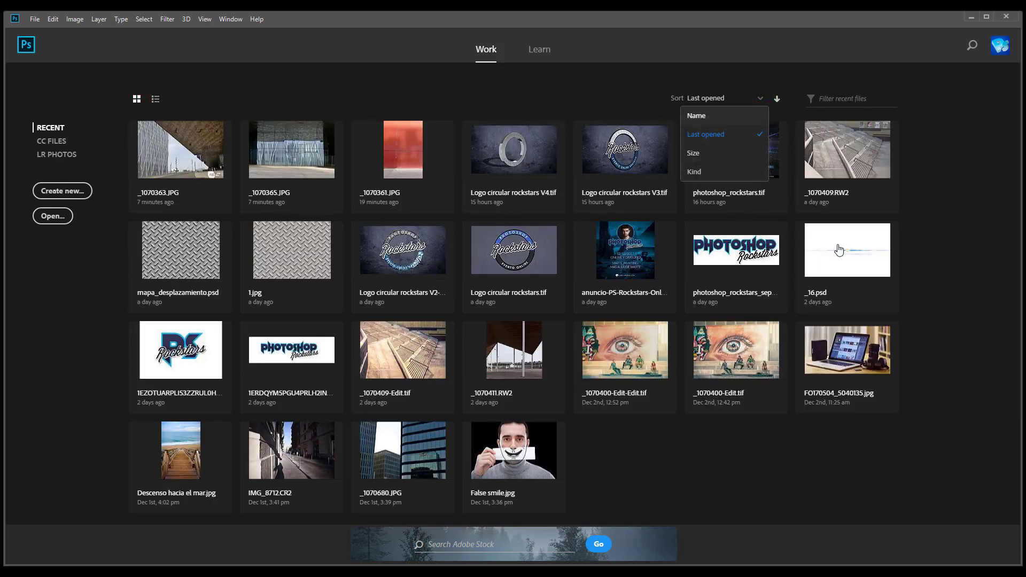
{"action": "left_click", "coordinate": [947, 474]}
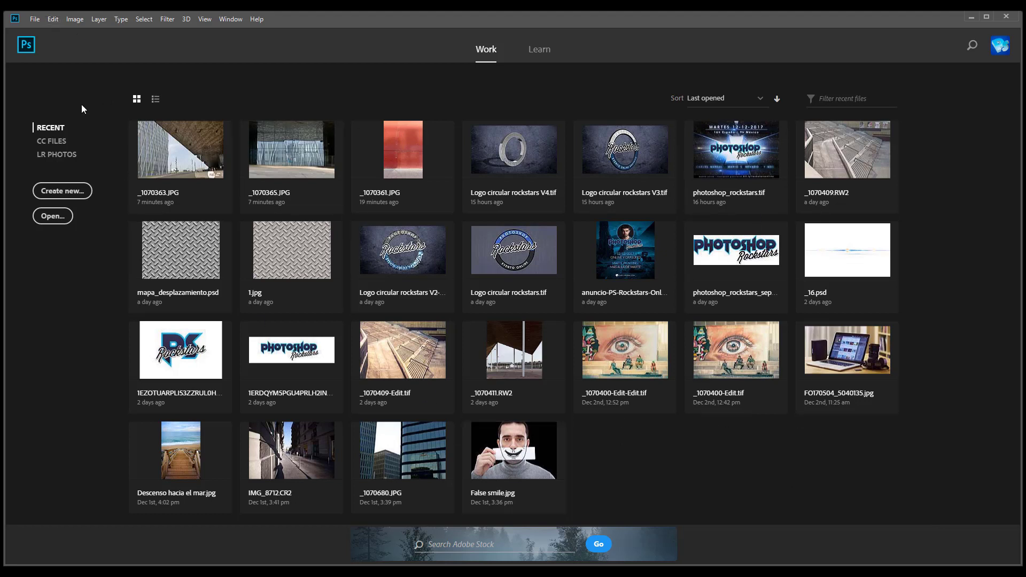
Set the recent file list length to 25 in File Handling preferences
{"action": "left_click", "coordinate": [53, 19]}
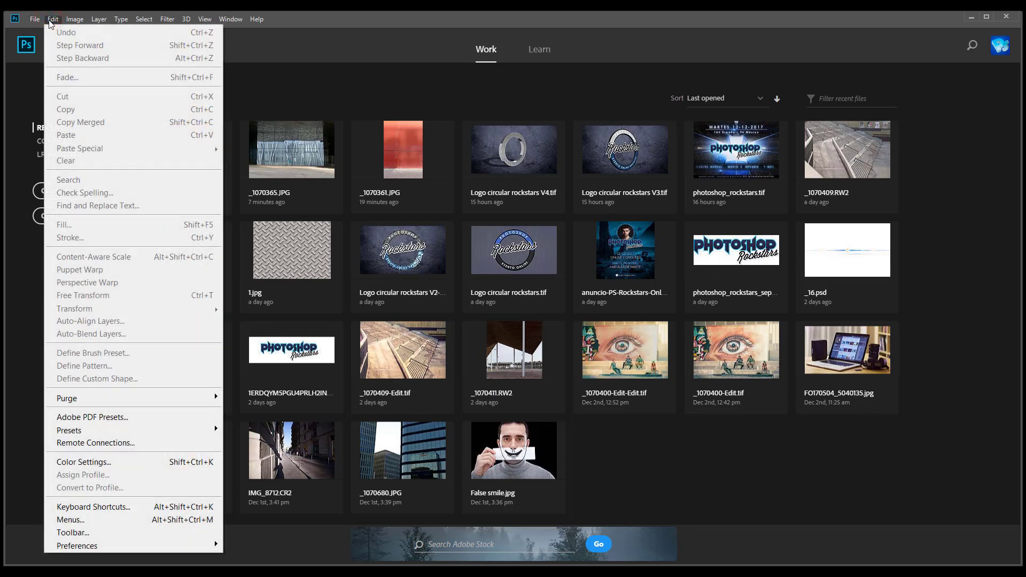
{"action": "left_click", "coordinate": [133, 545]}
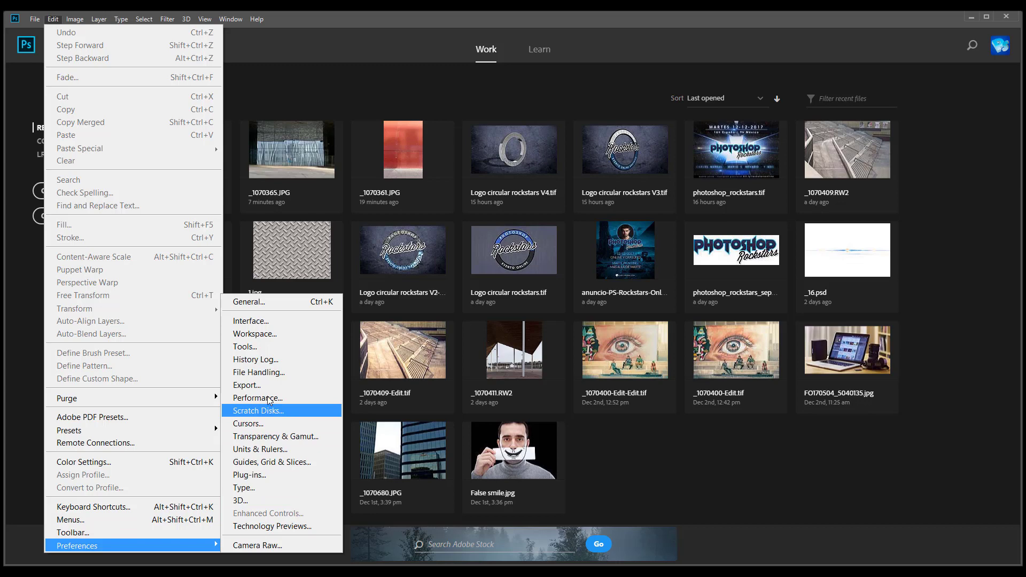
{"action": "left_click", "coordinate": [265, 373]}
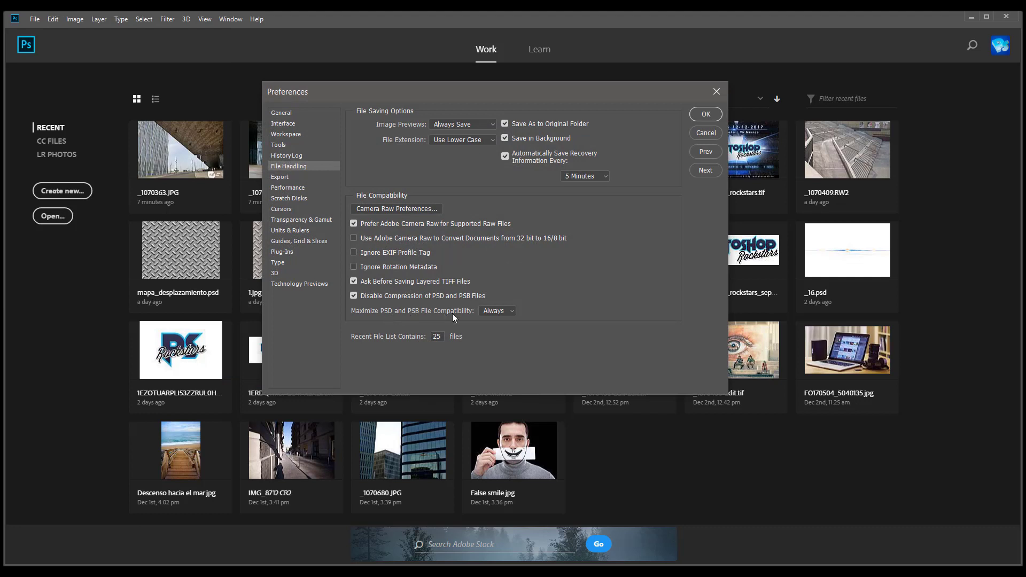
{"action": "double_click", "coordinate": [443, 335]}
{"action": "left_click", "coordinate": [706, 133]}
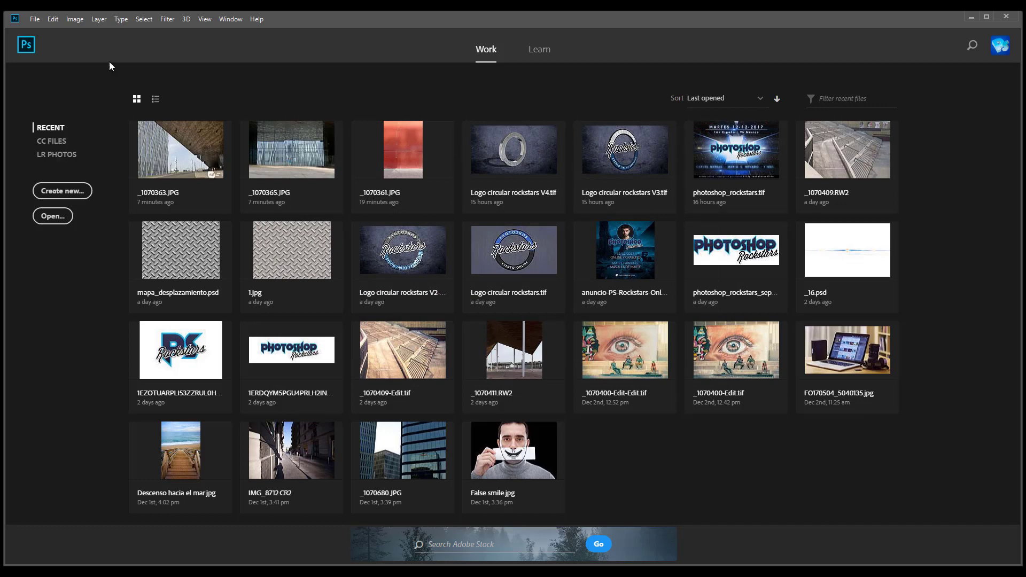
Uncheck Show "Start" Workspace When No Documents Are Open in General preferences and confirm
{"action": "left_click", "coordinate": [53, 19]}
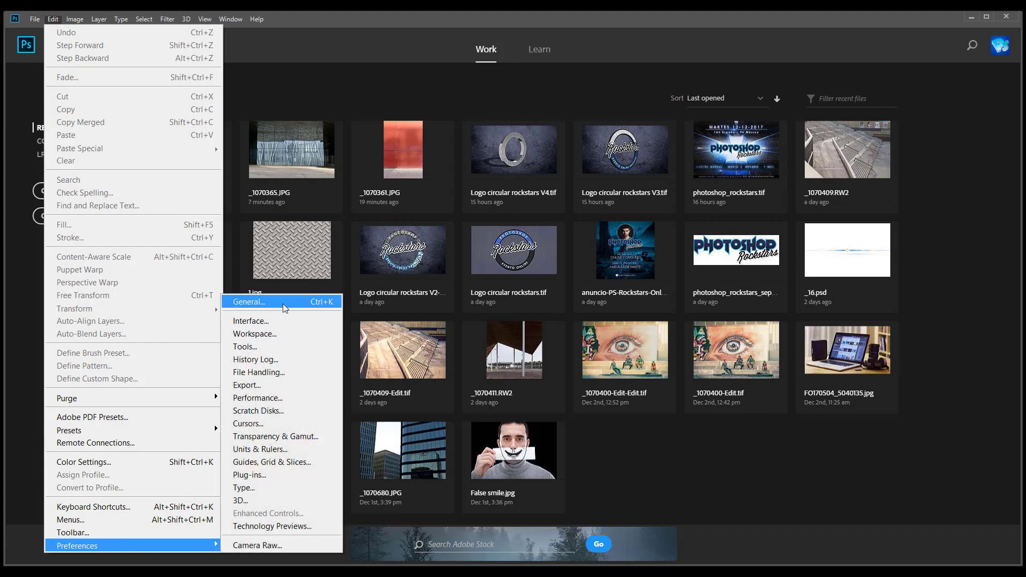
{"action": "left_click", "coordinate": [284, 303]}
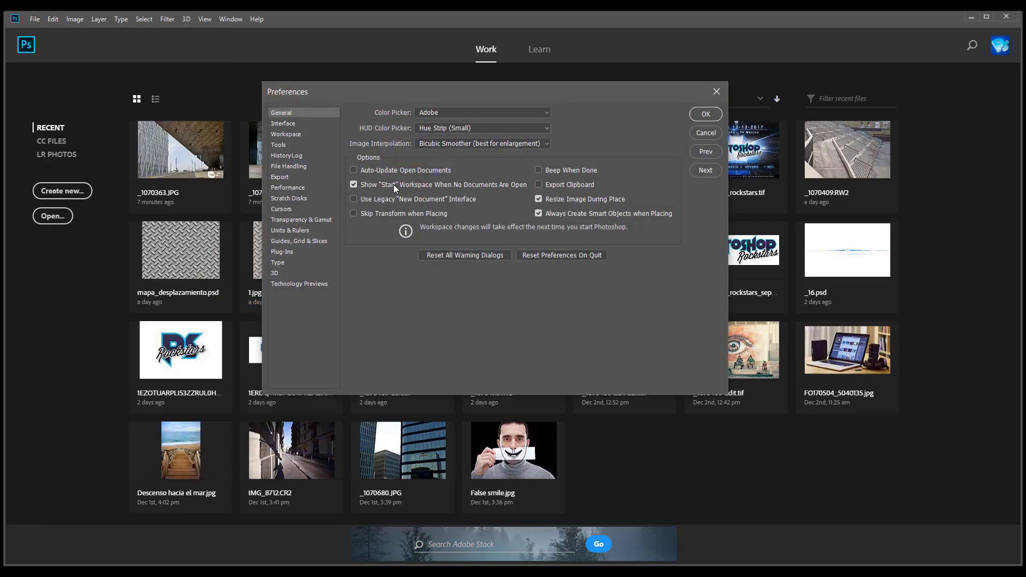
{"action": "left_click", "coordinate": [400, 184]}
{"action": "left_click", "coordinate": [700, 115]}
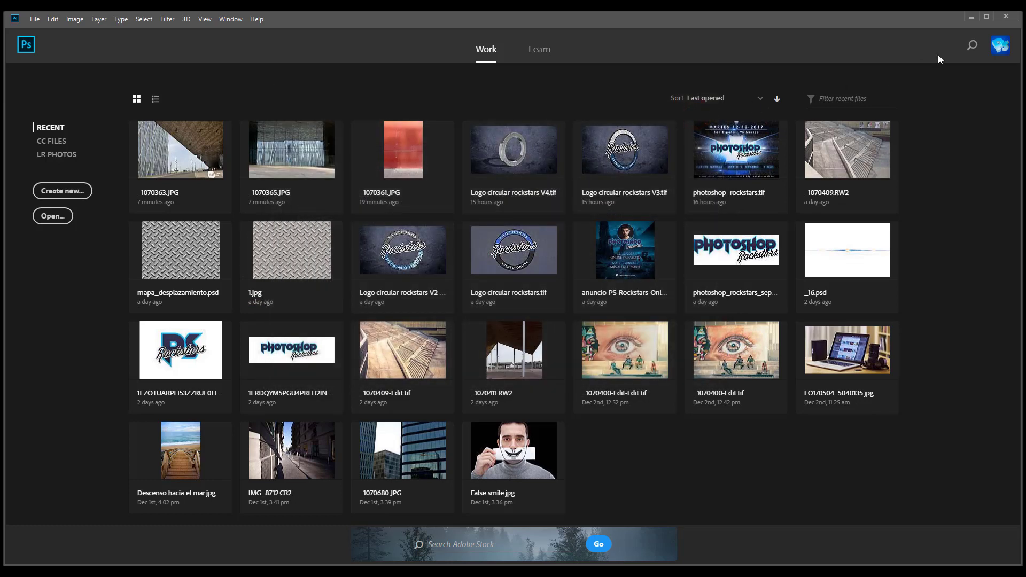
Quit and relaunch Photoshop, then bring up and dismiss the Open dialog from the empty workspace
{"action": "left_click", "coordinate": [1007, 16]}
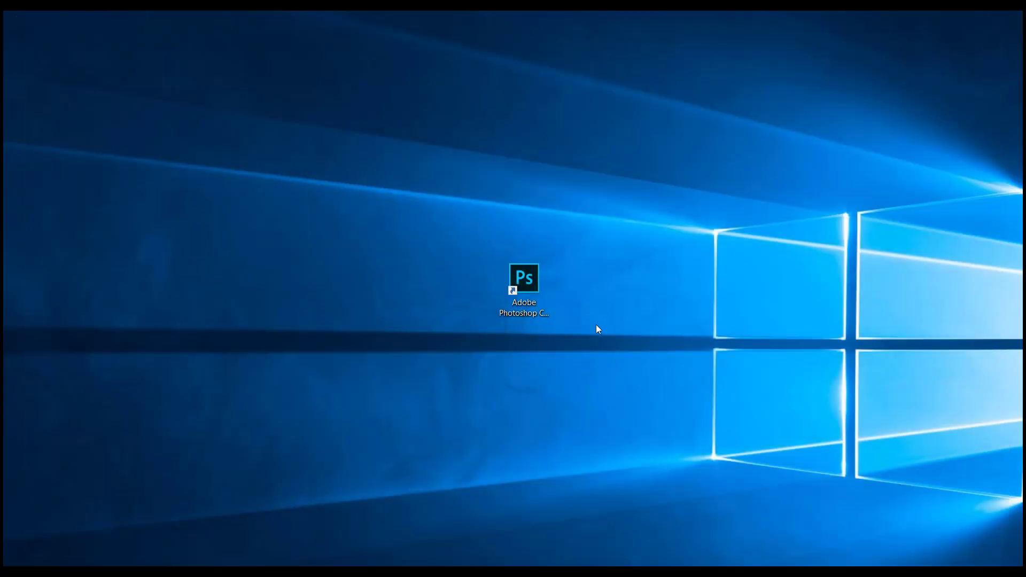
{"action": "double_click", "coordinate": [525, 281]}
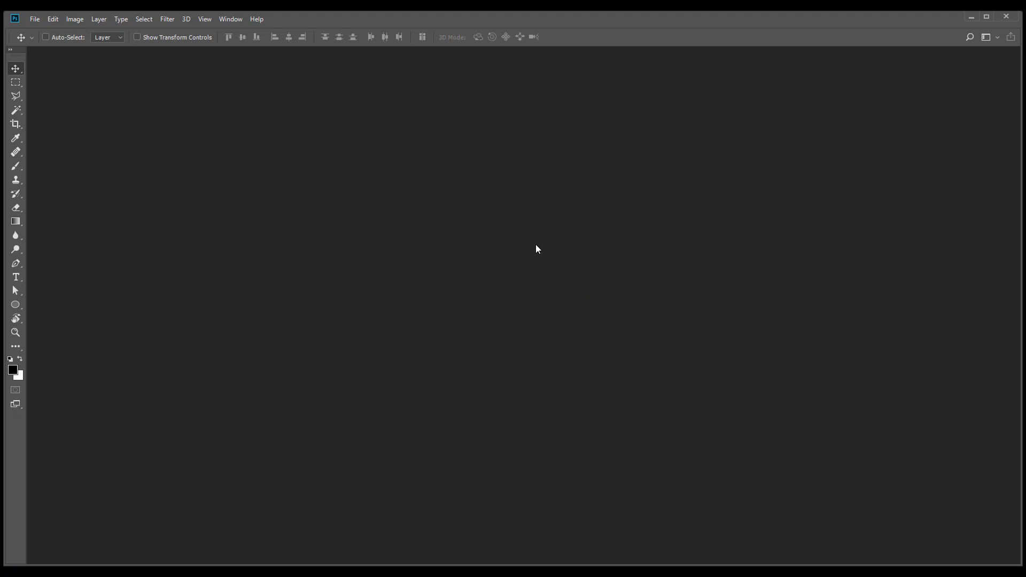
{"action": "double_click", "coordinate": [420, 248]}
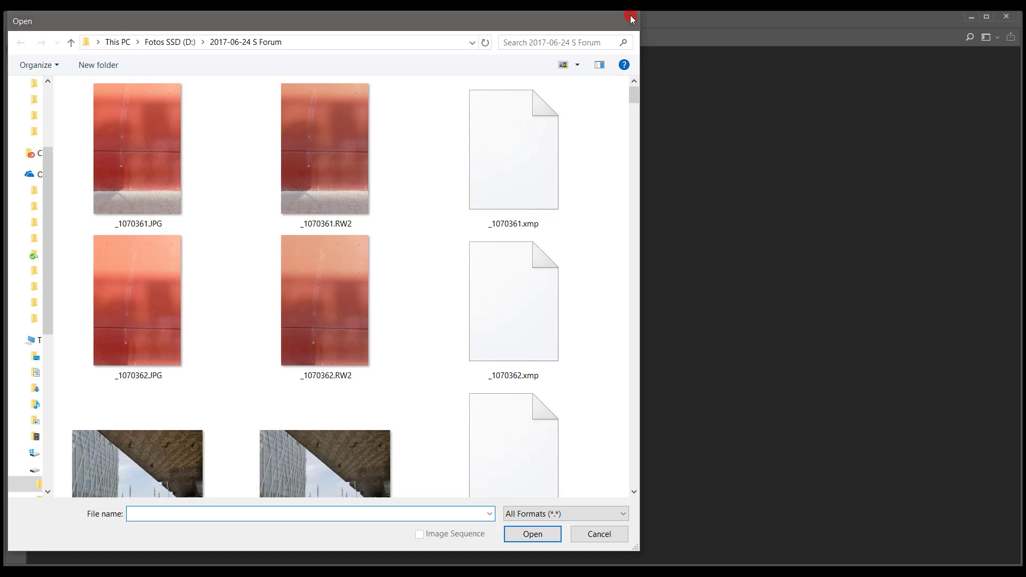
{"action": "key", "text": "Escape"}
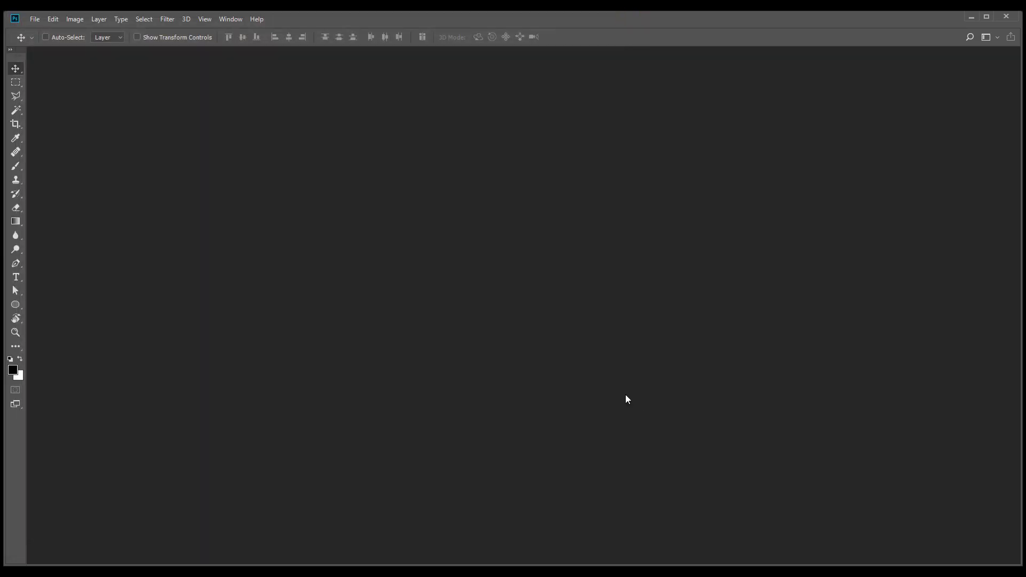
Check Open Recent and General preferences with the Start workspace off, then quit Photoshop
{"action": "left_click", "coordinate": [53, 20]}
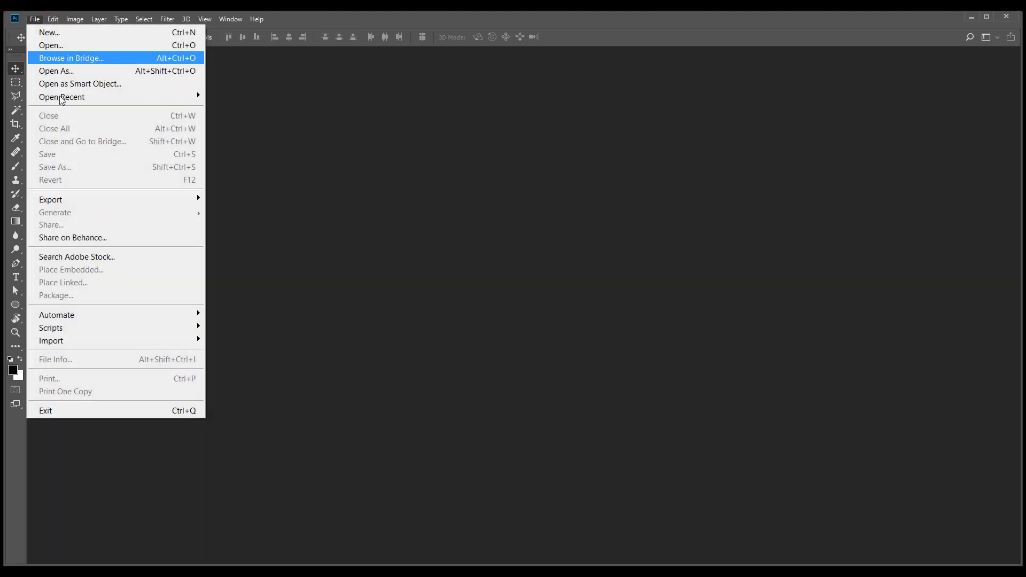
{"action": "mouse_move", "coordinate": [62, 98]}
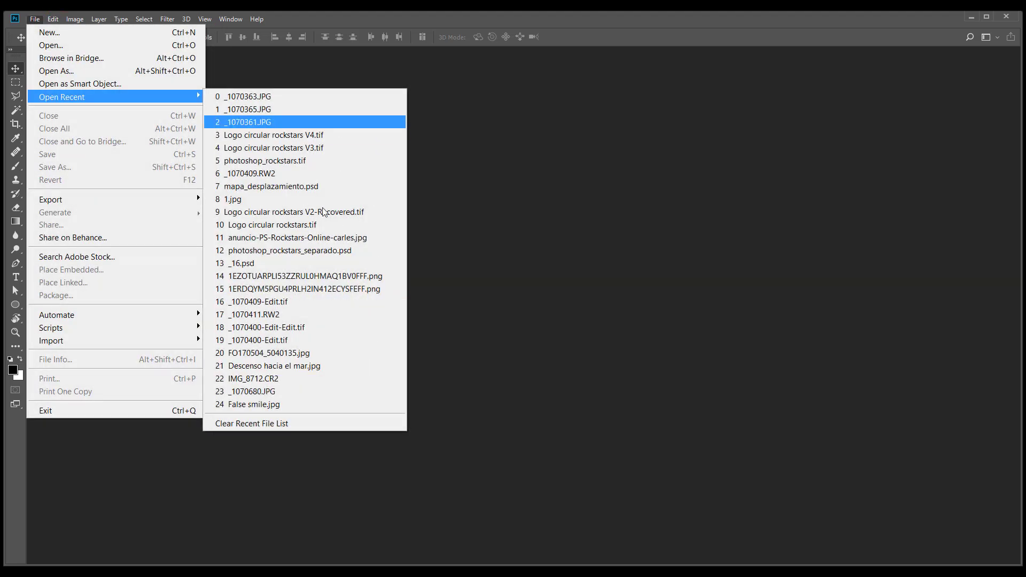
{"action": "left_click", "coordinate": [56, 18]}
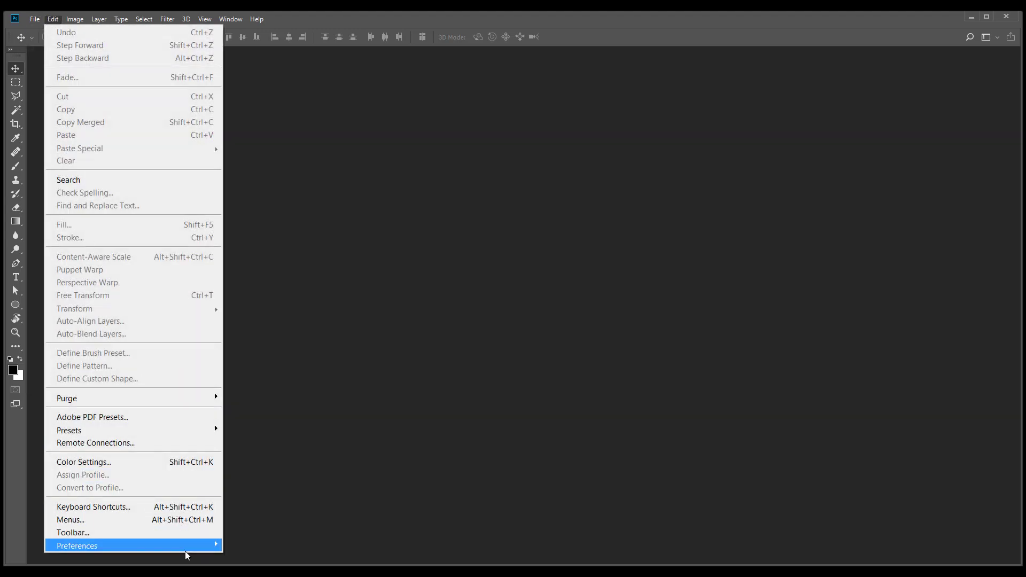
{"action": "mouse_move", "coordinate": [77, 545]}
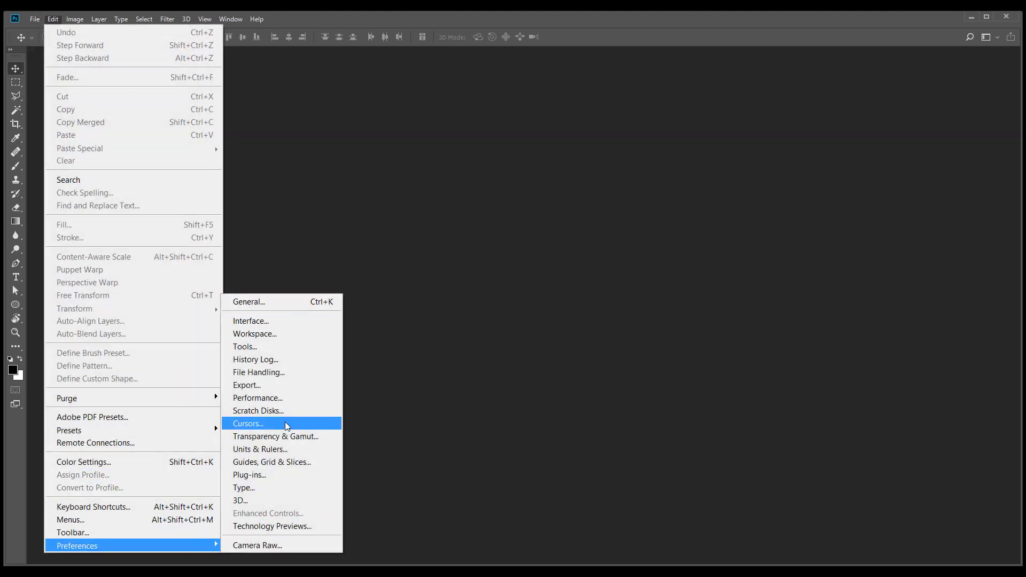
{"action": "left_click", "coordinate": [270, 301]}
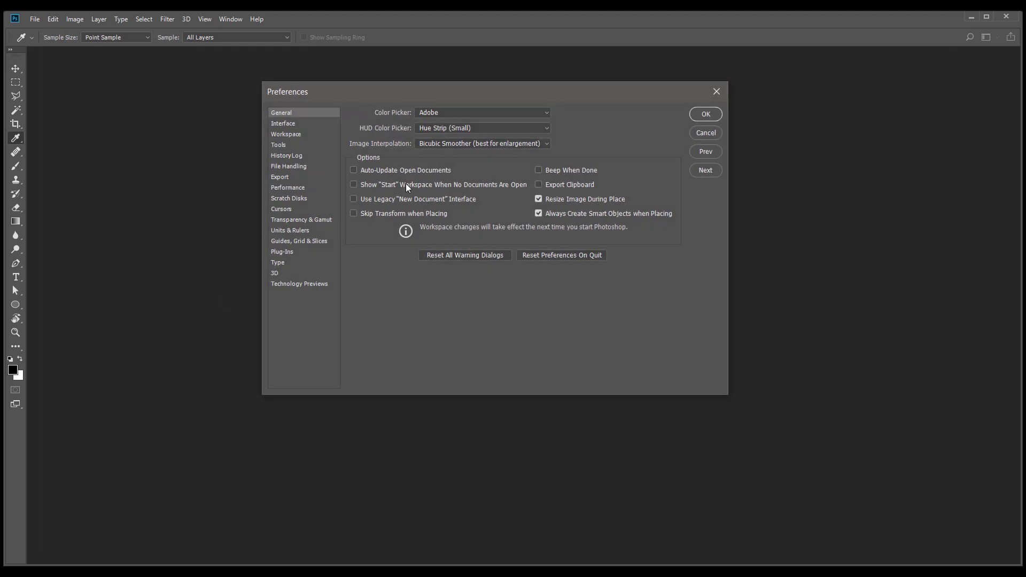
{"action": "left_click", "coordinate": [705, 114]}
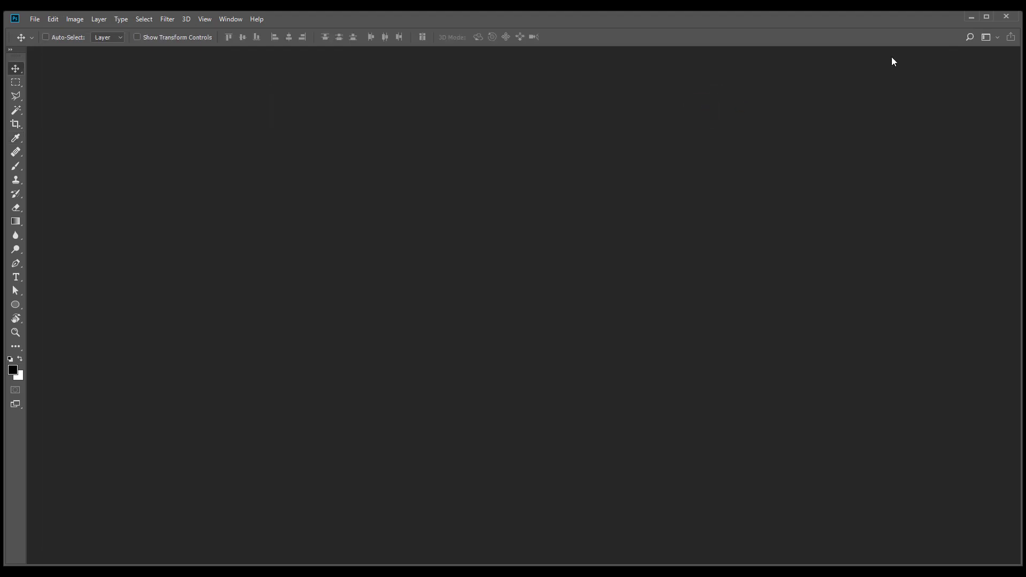
{"action": "left_click", "coordinate": [1016, 19]}
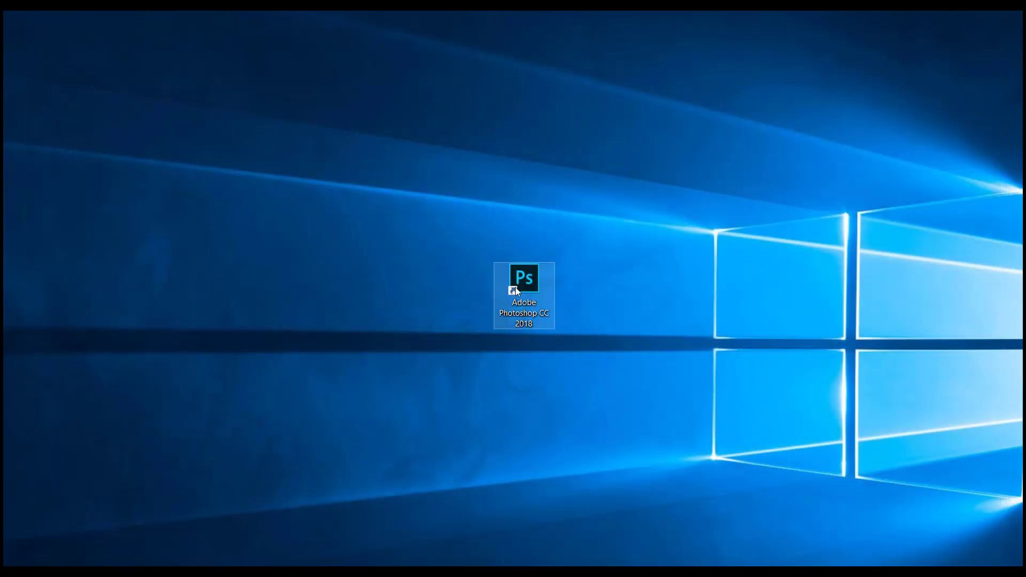
Relaunch Photoshop and compare the File > Open Recent list with the Start screen
{"action": "double_click", "coordinate": [527, 284]}
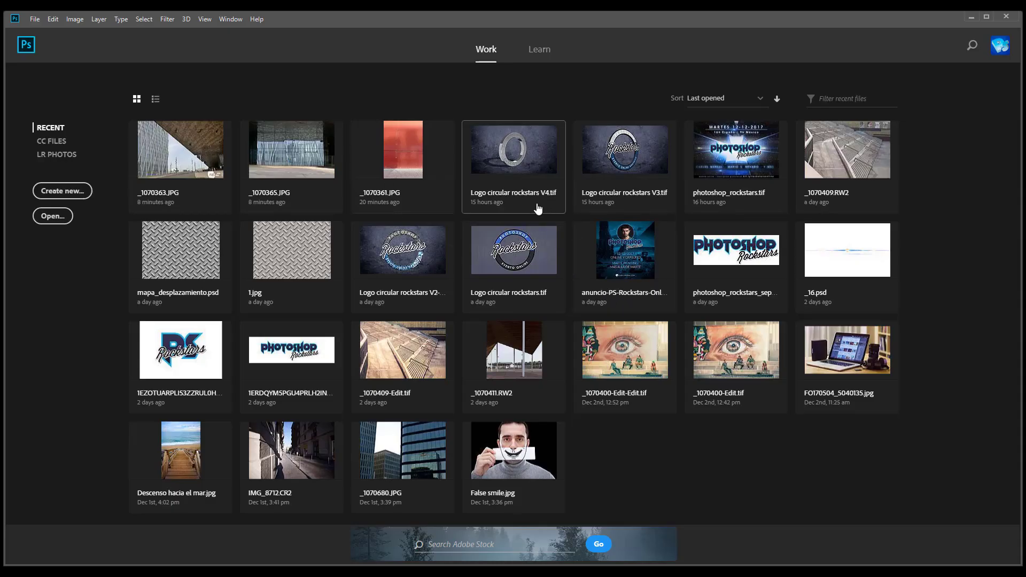
{"action": "left_click", "coordinate": [35, 20]}
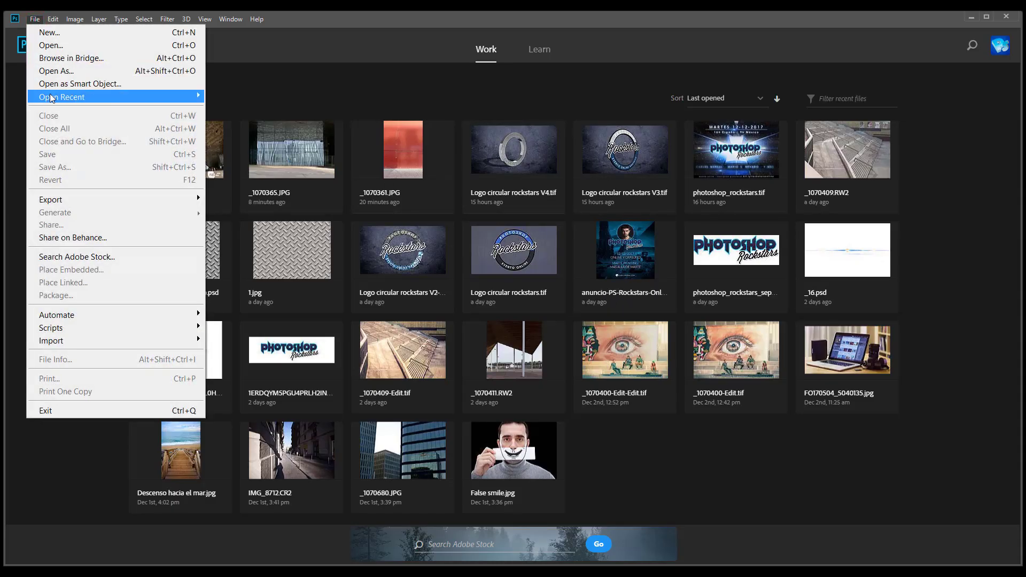
{"action": "left_click", "coordinate": [341, 47]}
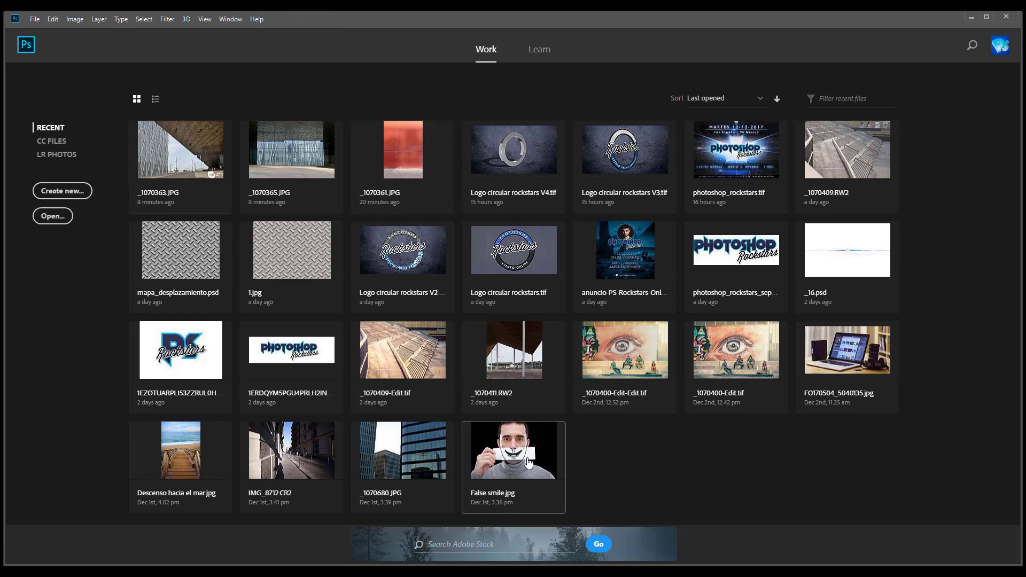
{"action": "left_click", "coordinate": [34, 19]}
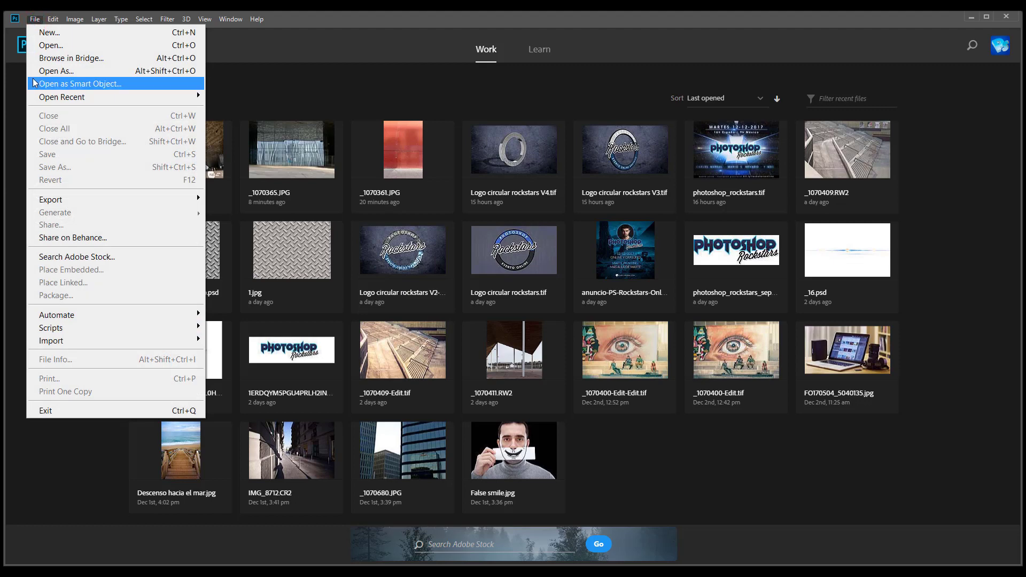
{"action": "mouse_move", "coordinate": [62, 96]}
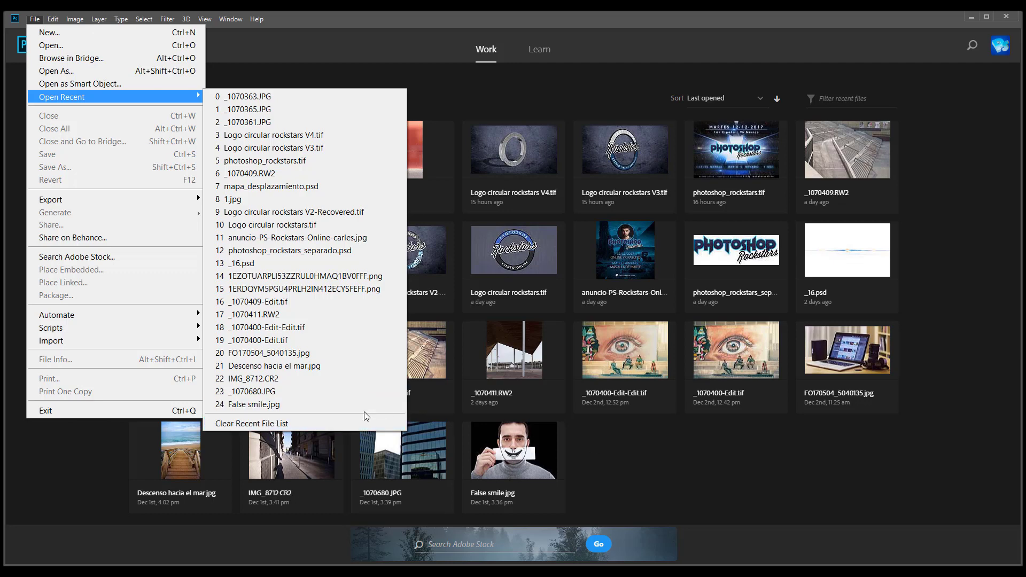
Dismiss the Open Recent submenu to reveal the Start screen's thumbnail grid
{"action": "left_click", "coordinate": [653, 466]}
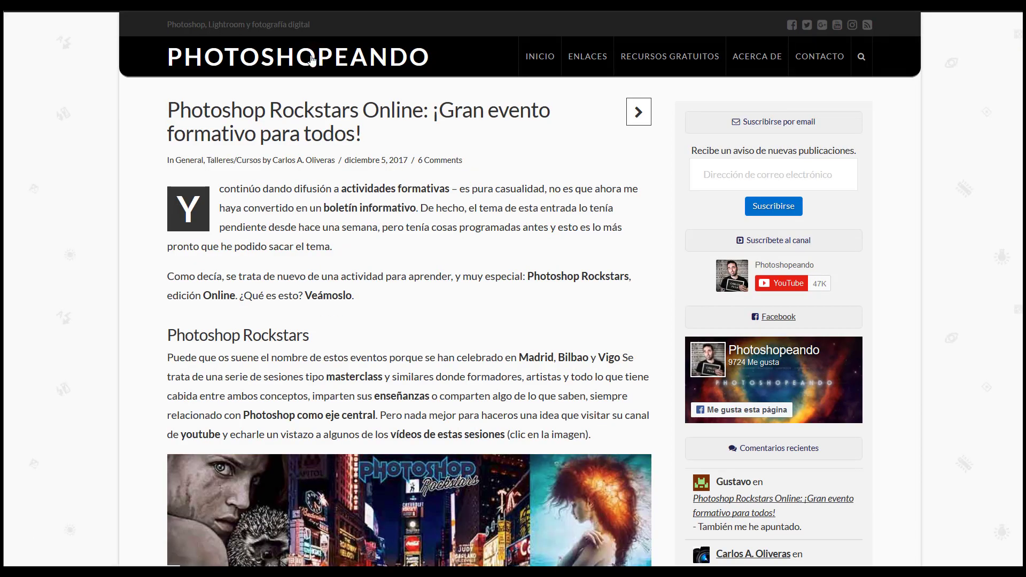
From the Photoshopeando home page, open the Photoshop Rockstars Online post and follow its Inscripción link
{"action": "left_click", "coordinate": [313, 59]}
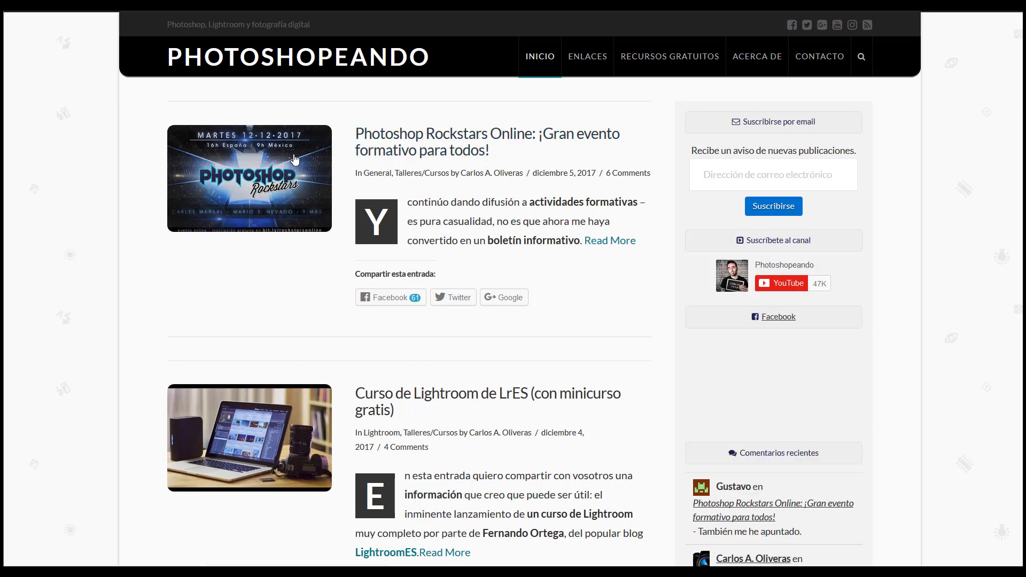
{"action": "left_click", "coordinate": [419, 141]}
{"action": "scroll", "coordinate": [409, 289], "scroll_direction": "down", "scroll_amount": 2}
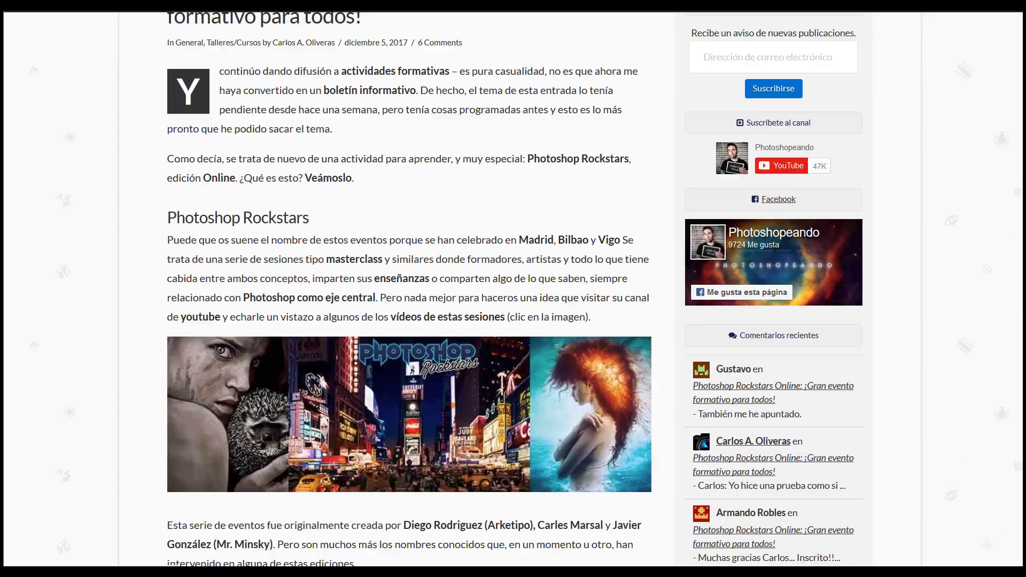
{"action": "scroll", "coordinate": [445, 348], "scroll_direction": "down", "scroll_amount": 8}
{"action": "scroll", "coordinate": [446, 348], "scroll_direction": "down", "scroll_amount": 7}
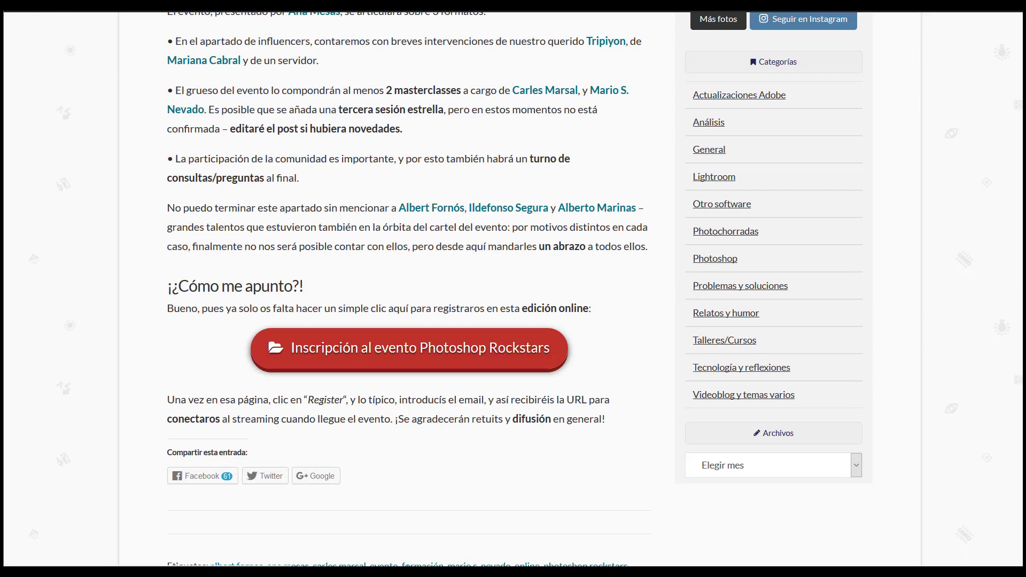
{"action": "left_click", "coordinate": [444, 348]}
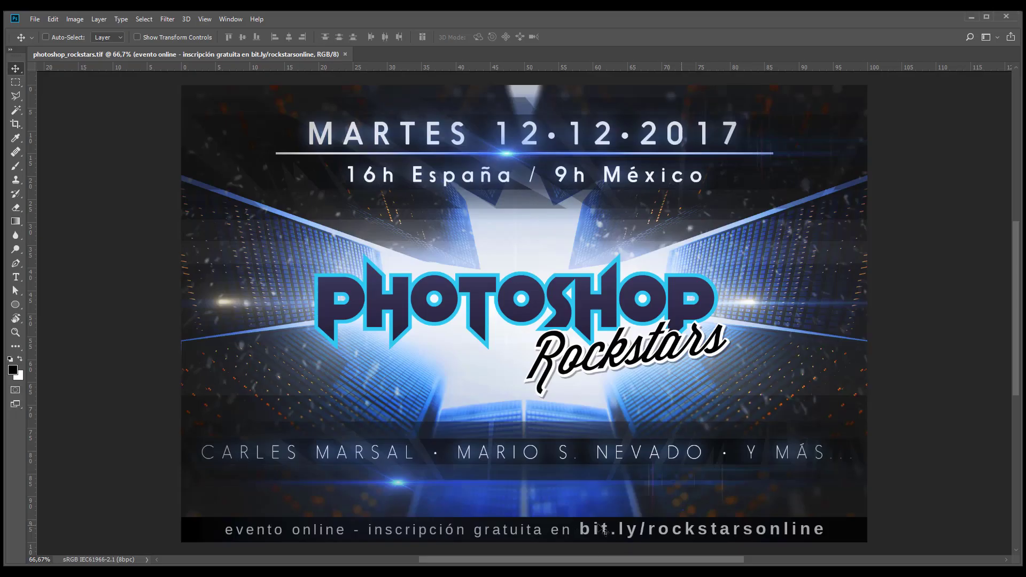